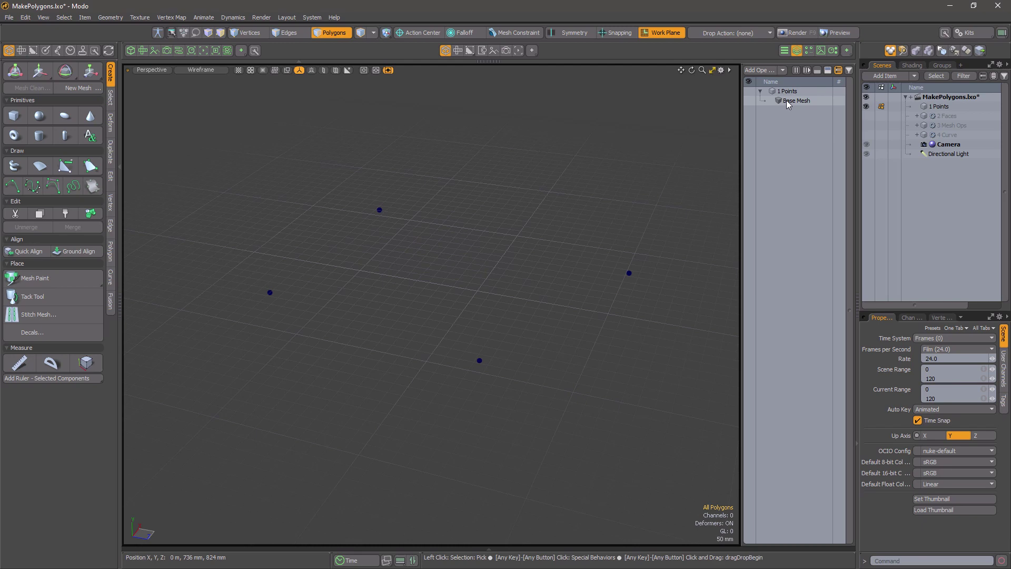
- Add Make Polygons from the SteveH folder to join the four points into a quad, with Flip enabled
{"action": "left_click", "coordinate": [786, 100]}
{"action": "left_click", "coordinate": [765, 70]}
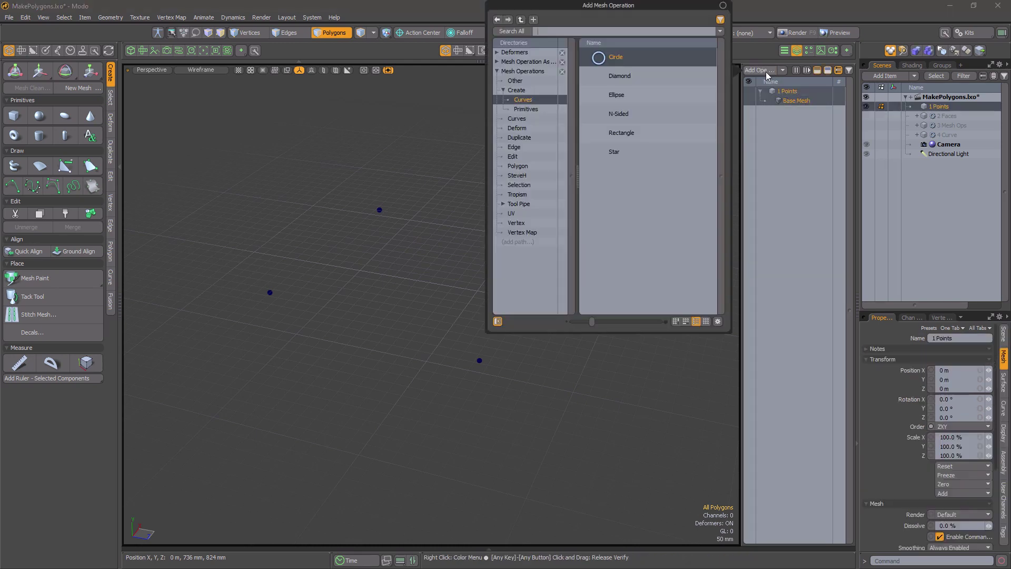
{"action": "left_click", "coordinate": [519, 175]}
{"action": "double_click", "coordinate": [633, 113]}
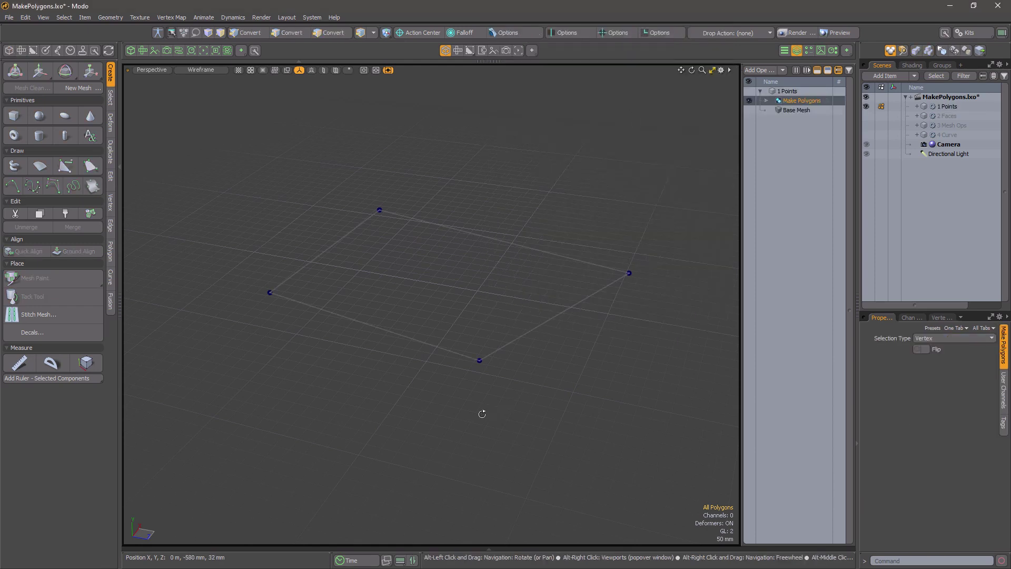
{"action": "mouse_move", "coordinate": [481, 413]}
{"action": "left_mouse_down", "text": "alt"}
{"action": "mouse_move", "coordinate": [461, 289]}
{"action": "mouse_move", "coordinate": [454, 388]}
{"action": "left_mouse_up", "text": "alt"}
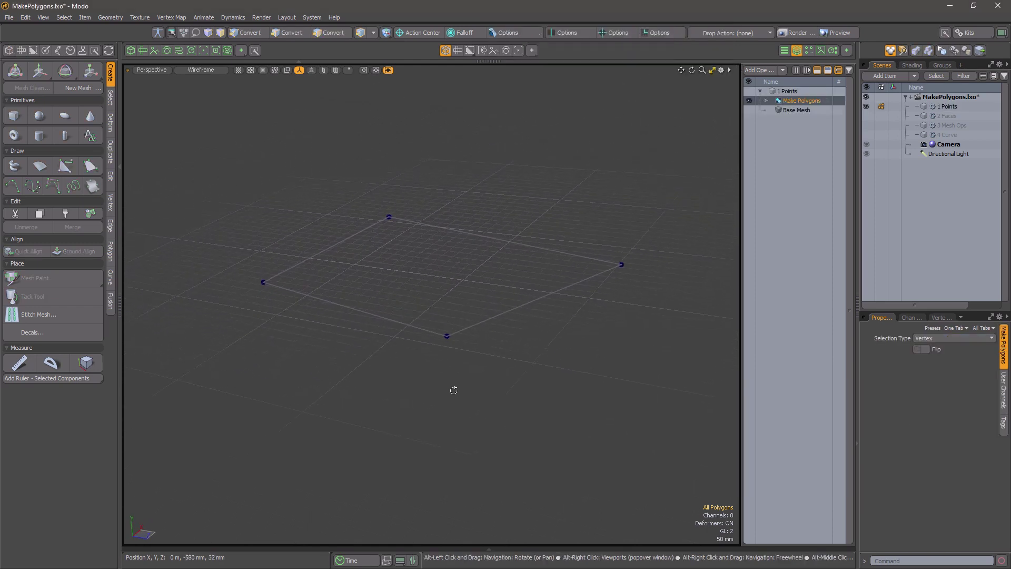
{"action": "left_click", "coordinate": [925, 349]}
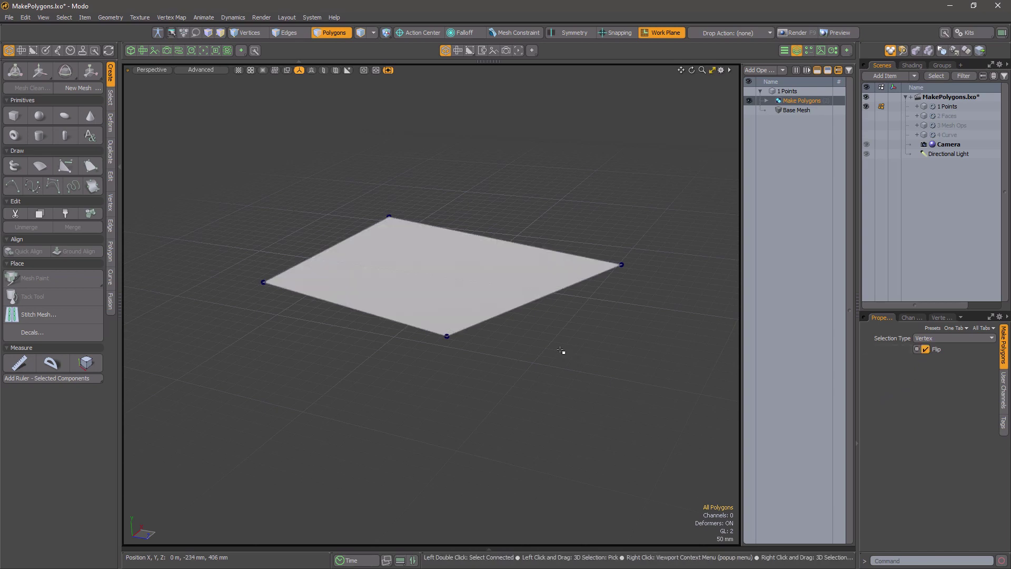
{"action": "left_click_drag", "start_coordinate": [561, 354], "coordinate": [535, 367], "text": "alt"}
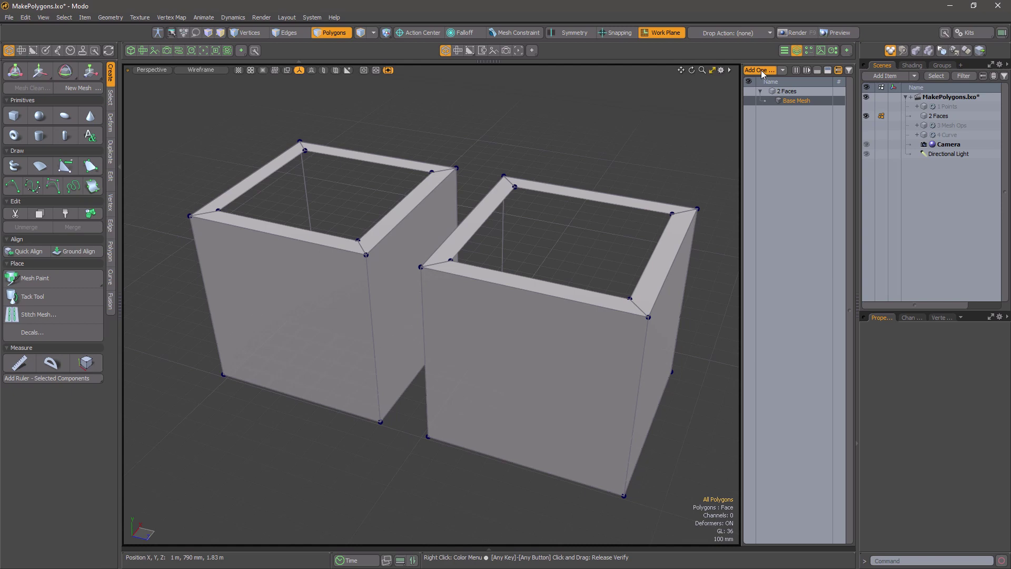
- Add Select By Border under Make Polygons' selection input to fill the box tops
{"action": "left_click", "coordinate": [760, 71]}
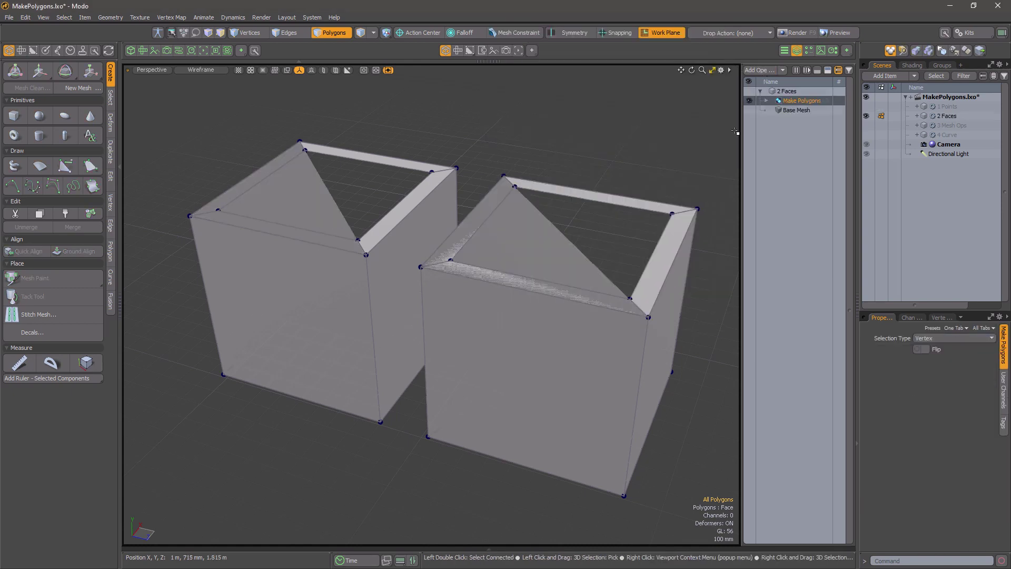
{"action": "left_click", "coordinate": [766, 100]}
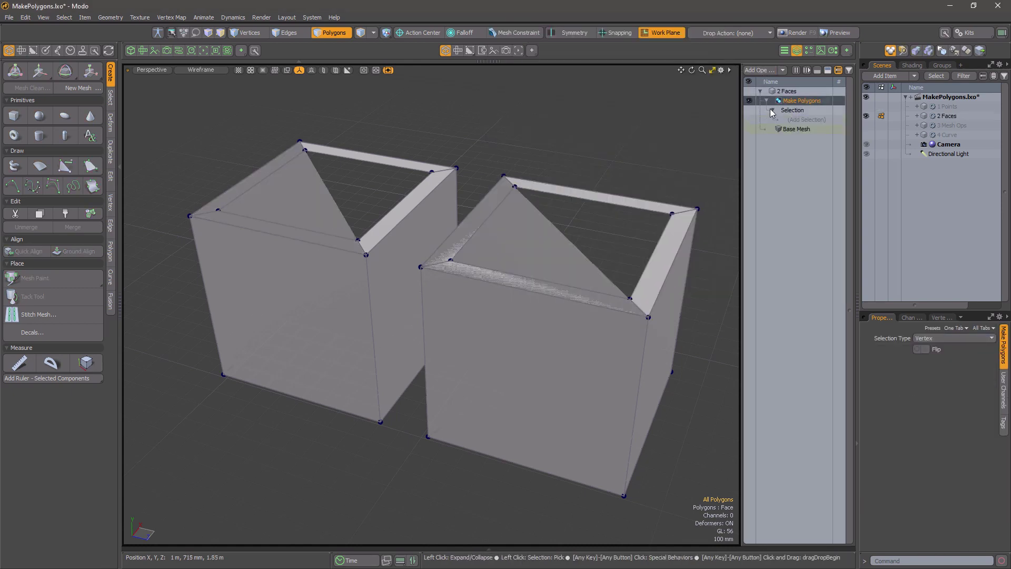
{"action": "left_click", "coordinate": [806, 120]}
{"action": "double_click", "coordinate": [680, 151]}
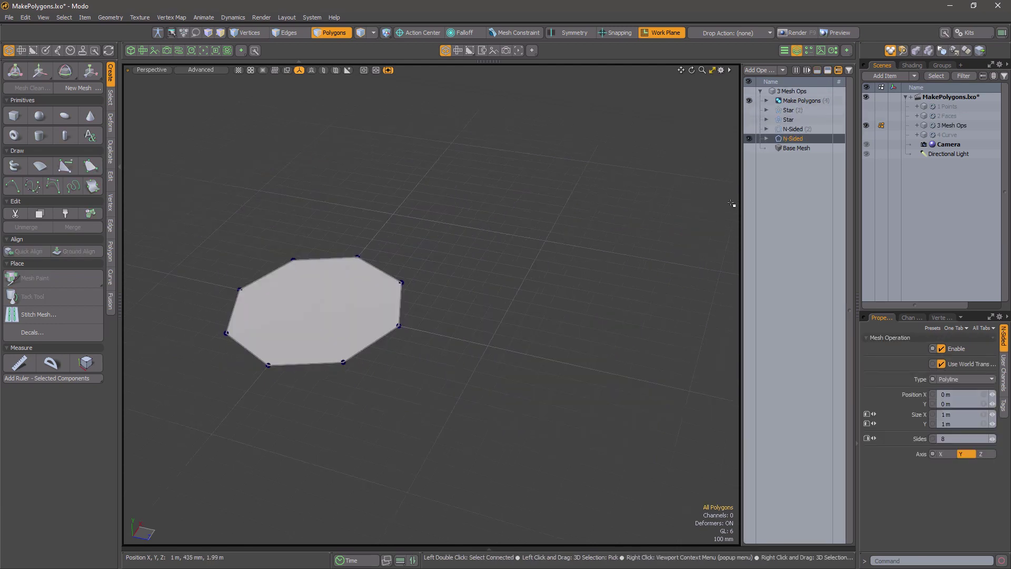
- Show the dodecagon and both star shapes, then rebuild the curve to 60 points and fill it
{"action": "left_click", "coordinate": [749, 129]}
{"action": "left_click", "coordinate": [749, 119]}
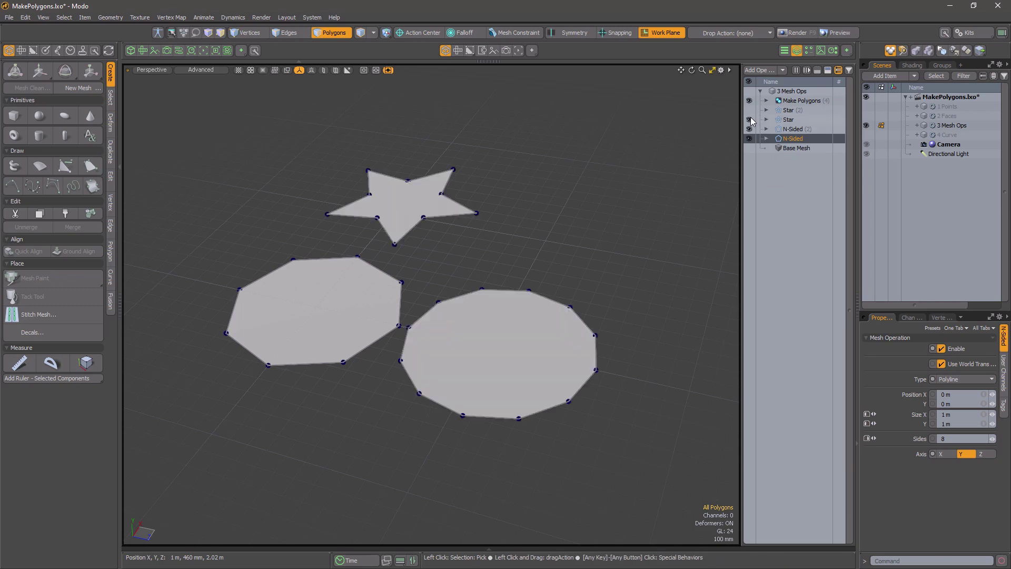
{"action": "left_click", "coordinate": [748, 110]}
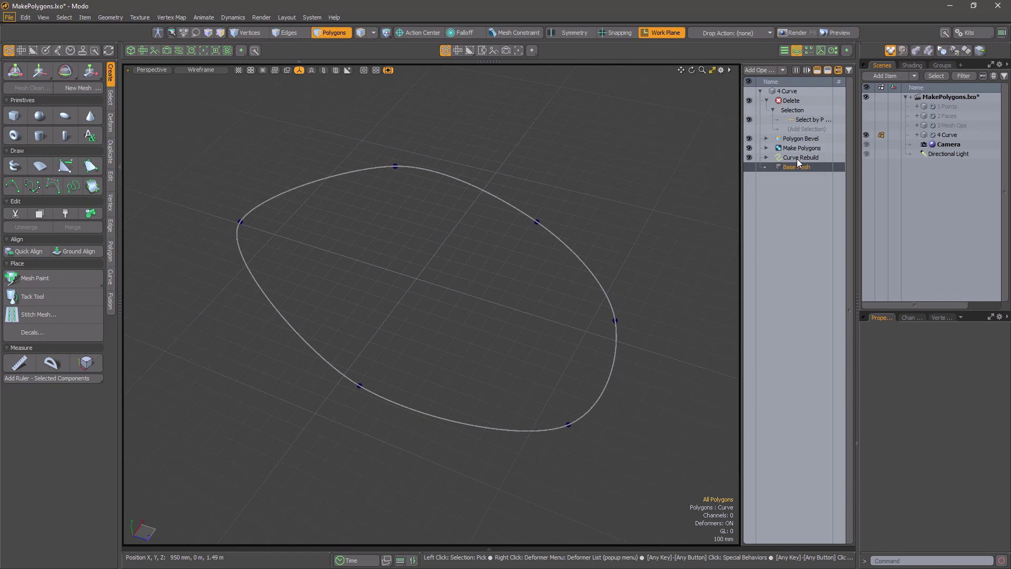
{"action": "left_click", "coordinate": [797, 158]}
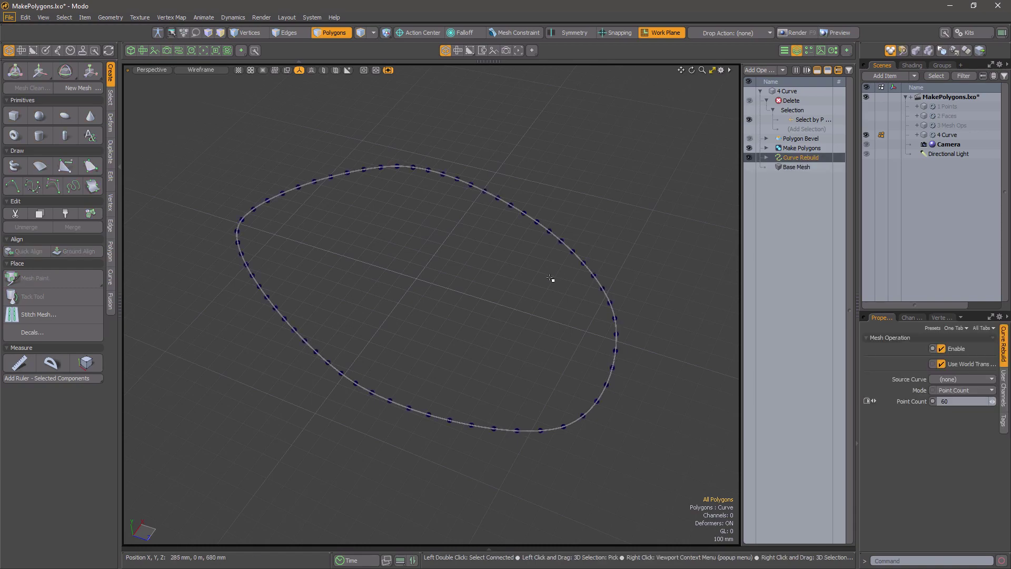
{"action": "left_click", "coordinate": [798, 147]}
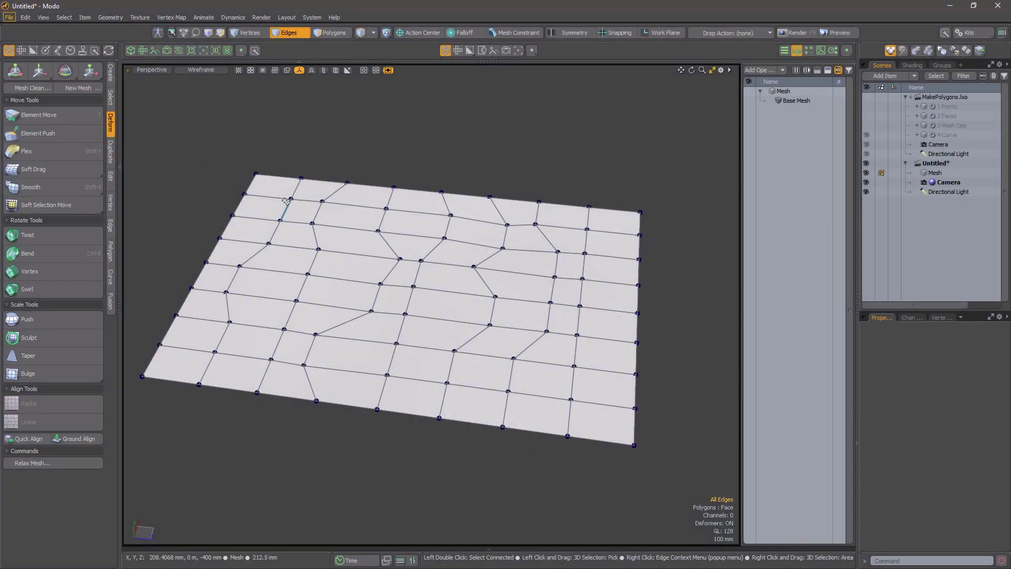
- Select the zigzag vertical edge loops across the grid mesh
{"action": "double_click", "coordinate": [296, 189]}
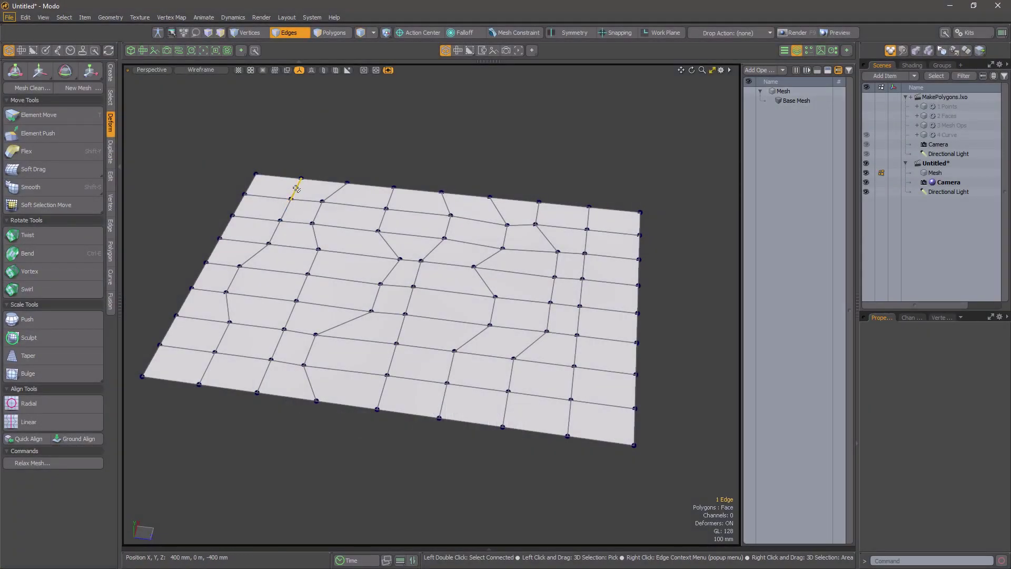
{"action": "double_click", "coordinate": [330, 190]}
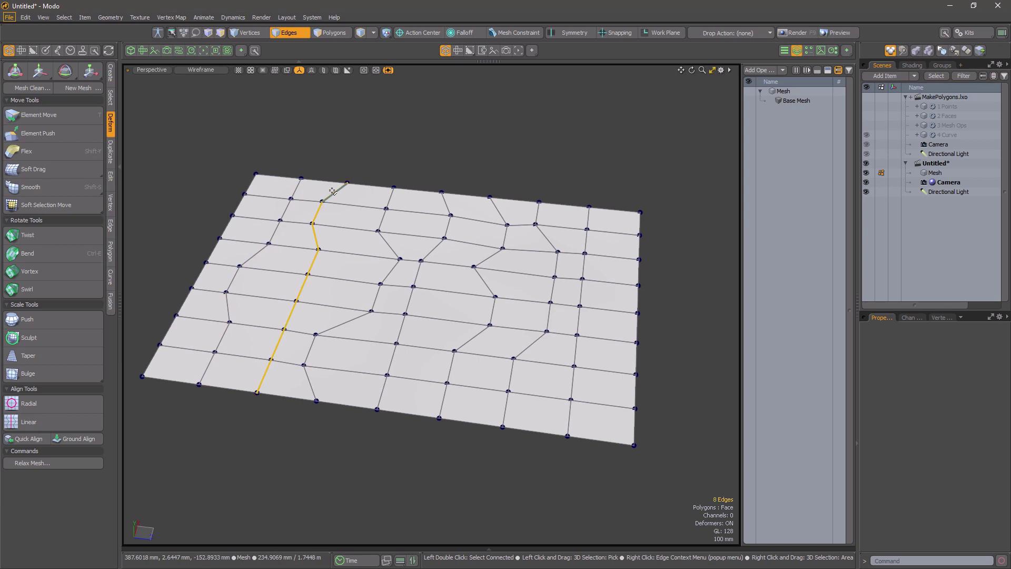
{"action": "double_click", "coordinate": [297, 189], "text": "shift"}
{"action": "double_click", "coordinate": [390, 201], "text": "shift"}
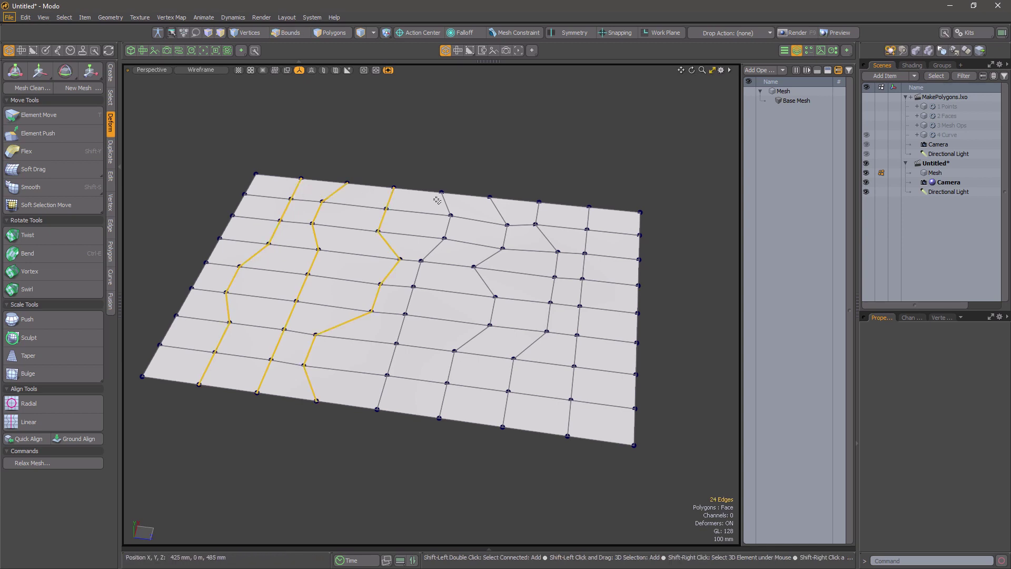
{"action": "double_click", "coordinate": [446, 204], "text": "shift"}
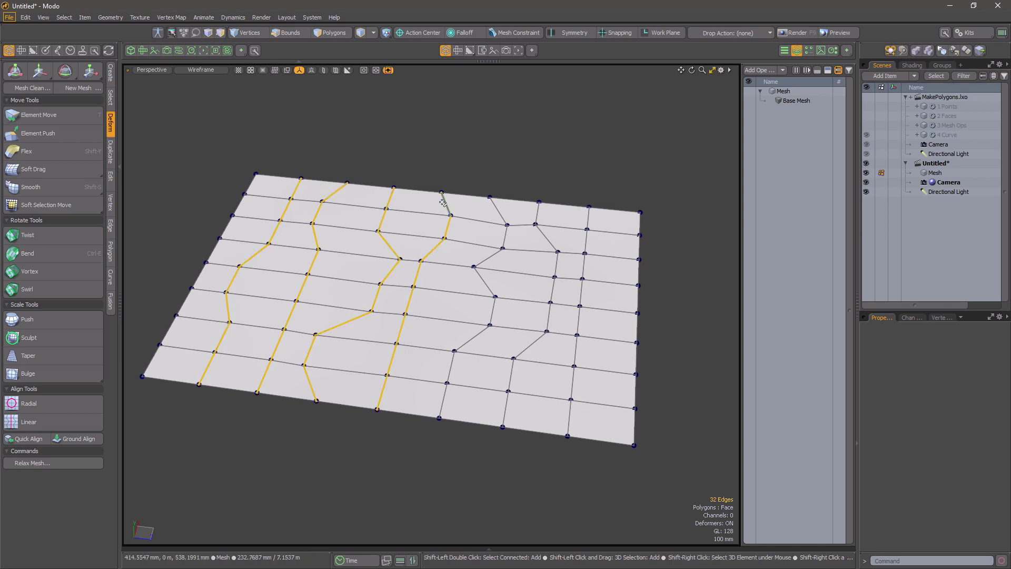
{"action": "double_click", "coordinate": [499, 211], "text": "shift"}
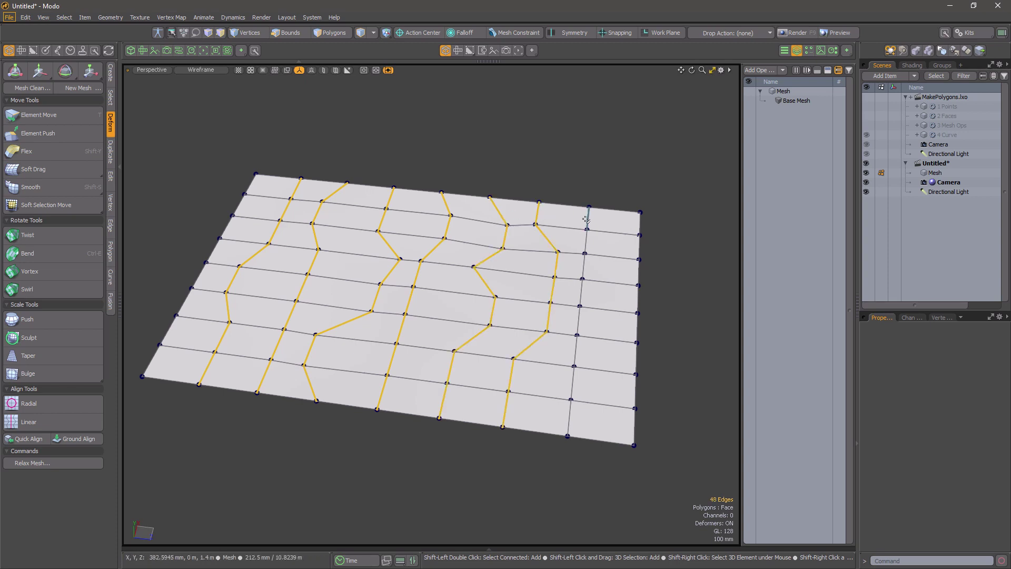
{"action": "key", "text": "2"}
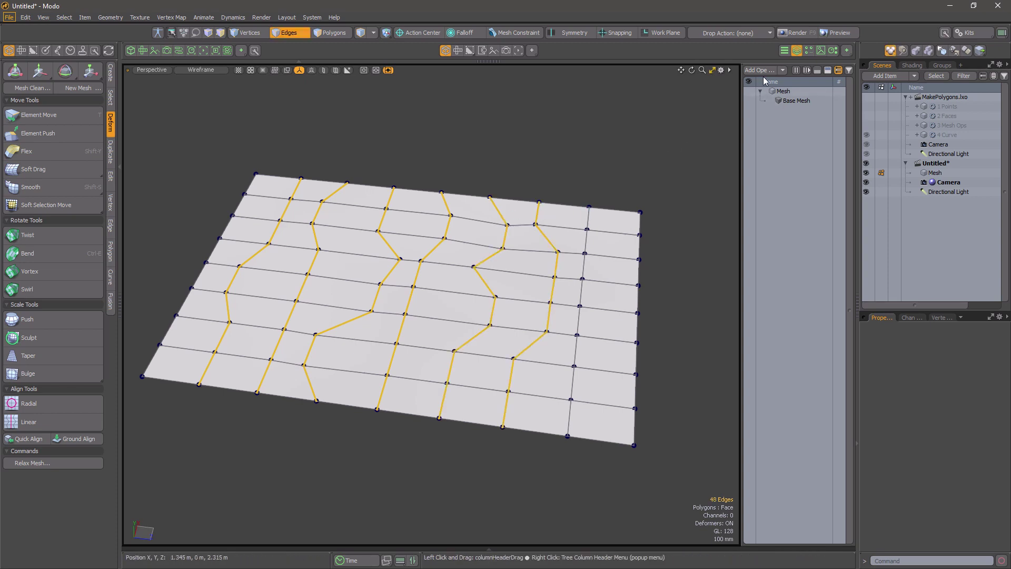
- Apply Linear Align from SteveH to straighten the loops, toggling it off and on to compare
{"action": "left_click", "coordinate": [758, 70]}
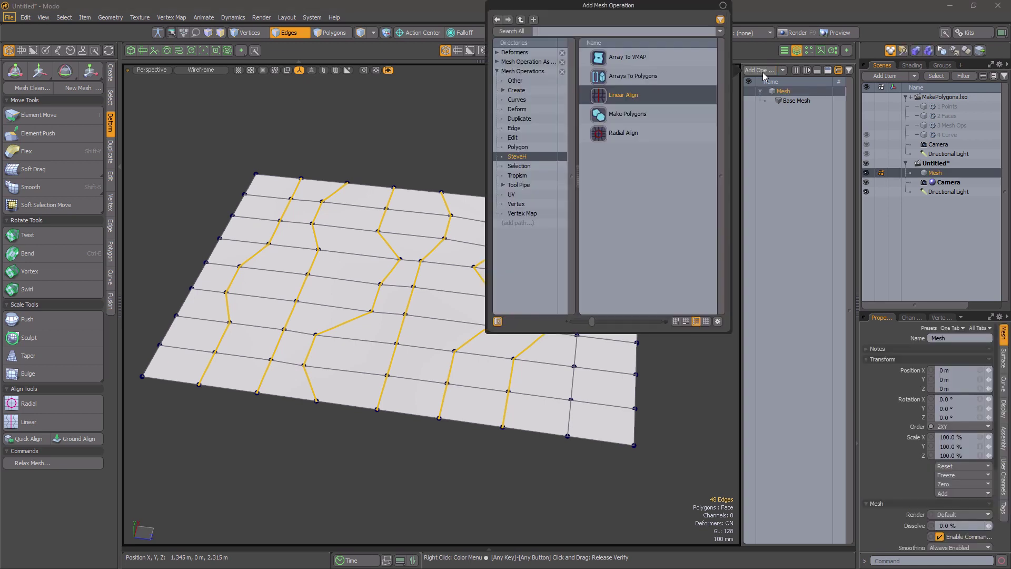
{"action": "double_click", "coordinate": [615, 95]}
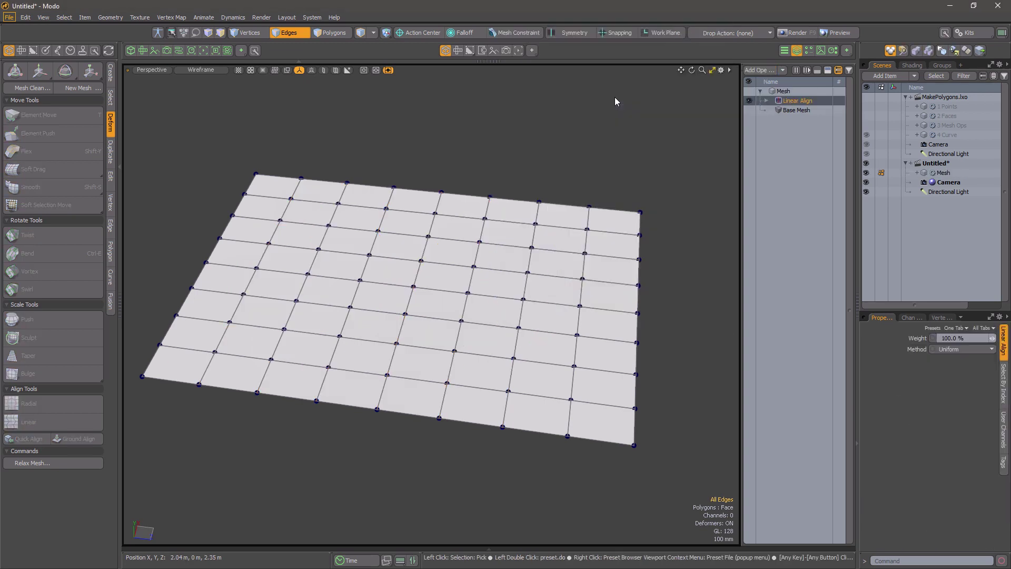
{"action": "left_click", "coordinate": [748, 100]}
{"action": "left_click", "coordinate": [749, 101]}
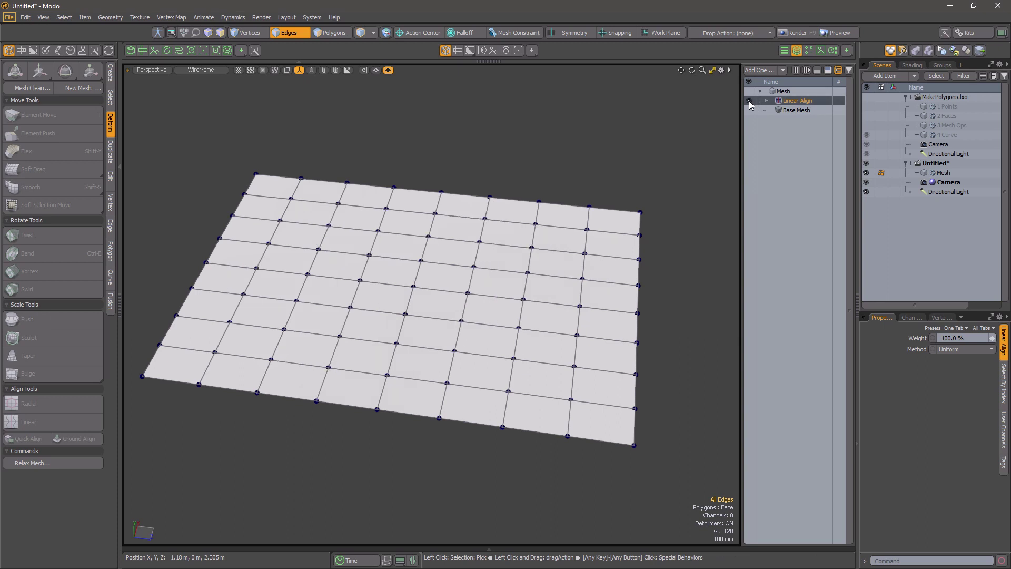
{"action": "left_click", "coordinate": [748, 100]}
{"action": "left_click", "coordinate": [748, 100]}
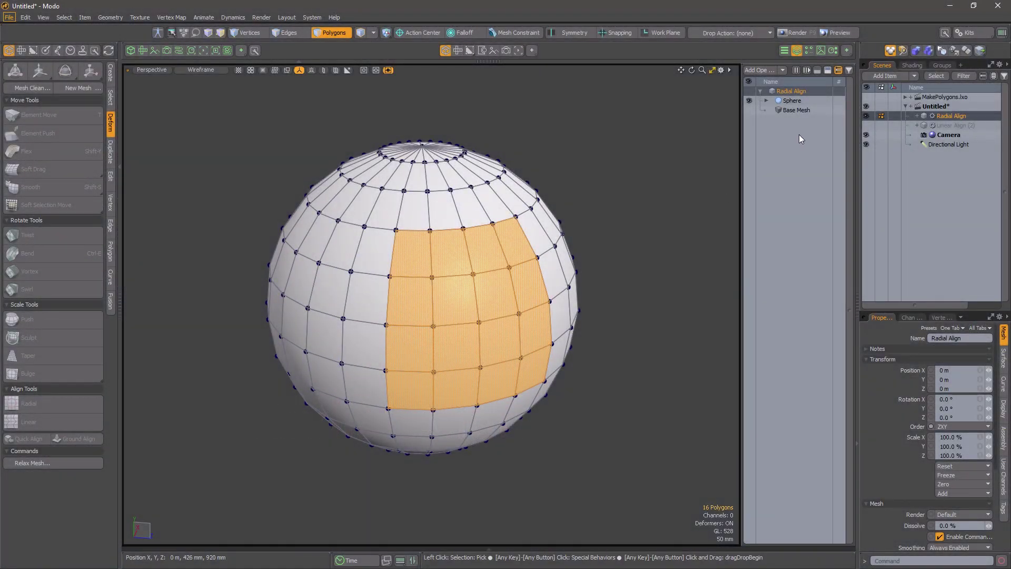
- Add Radial Align to turn the sphere's square patch into a circle, rotated to 10.5°
{"action": "left_click", "coordinate": [758, 71]}
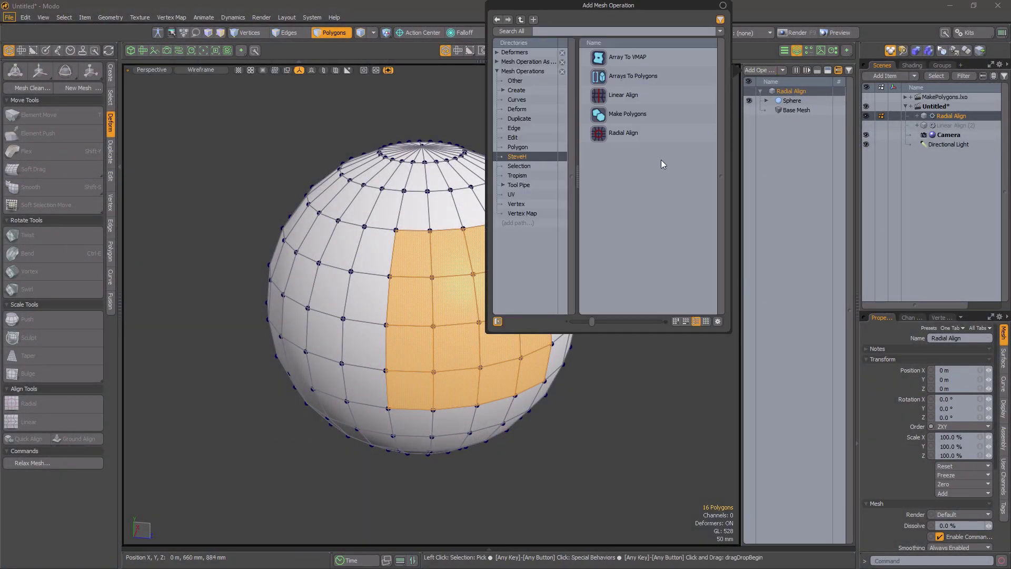
{"action": "double_click", "coordinate": [614, 134]}
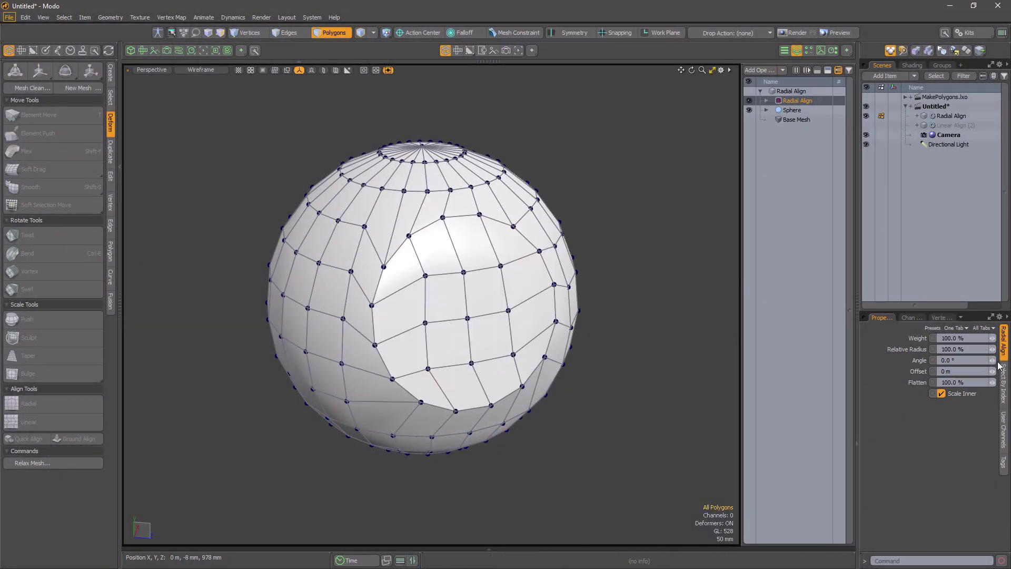
{"action": "left_click_drag", "start_coordinate": [953, 360], "coordinate": [973, 379]}
{"action": "left_click_drag", "start_coordinate": [592, 421], "coordinate": [582, 388], "text": "alt"}
- Set Flatten to 0, lower Relative Radius to 74.5%, and toggle Scale Inner to compare
{"action": "type", "text": "0"}
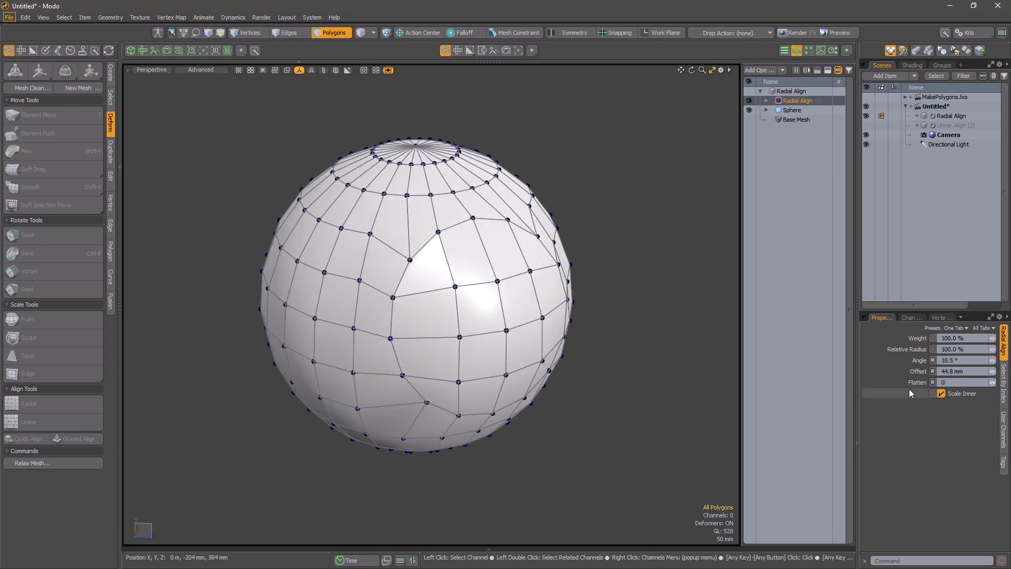
{"action": "key", "text": "Return"}
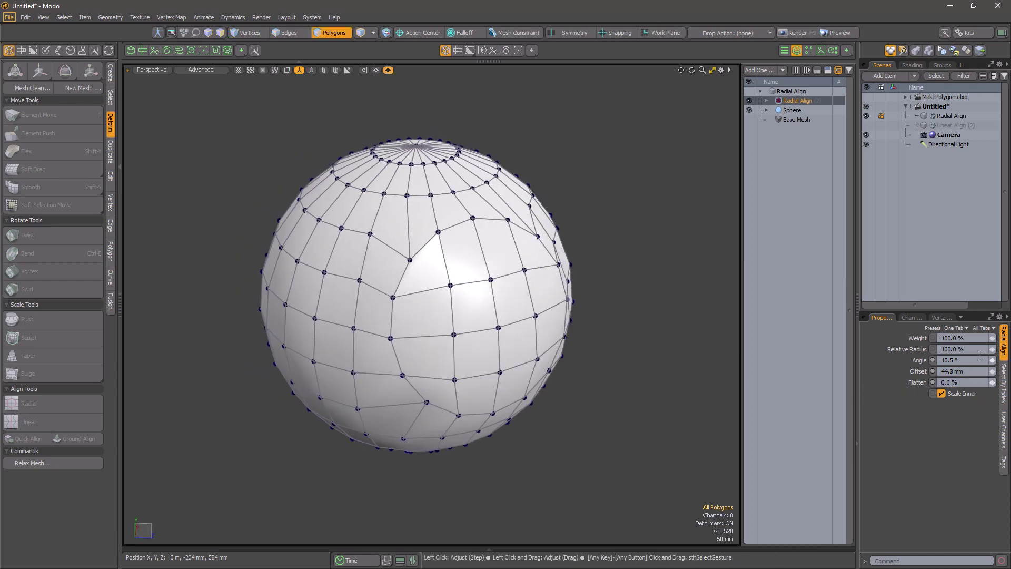
{"action": "mouse_move", "coordinate": [992, 349]}
{"action": "left_mouse_down"}
{"action": "mouse_move", "coordinate": [1006, 350]}
{"action": "mouse_move", "coordinate": [954, 338]}
{"action": "mouse_move", "coordinate": [988, 338]}
{"action": "left_mouse_up"}
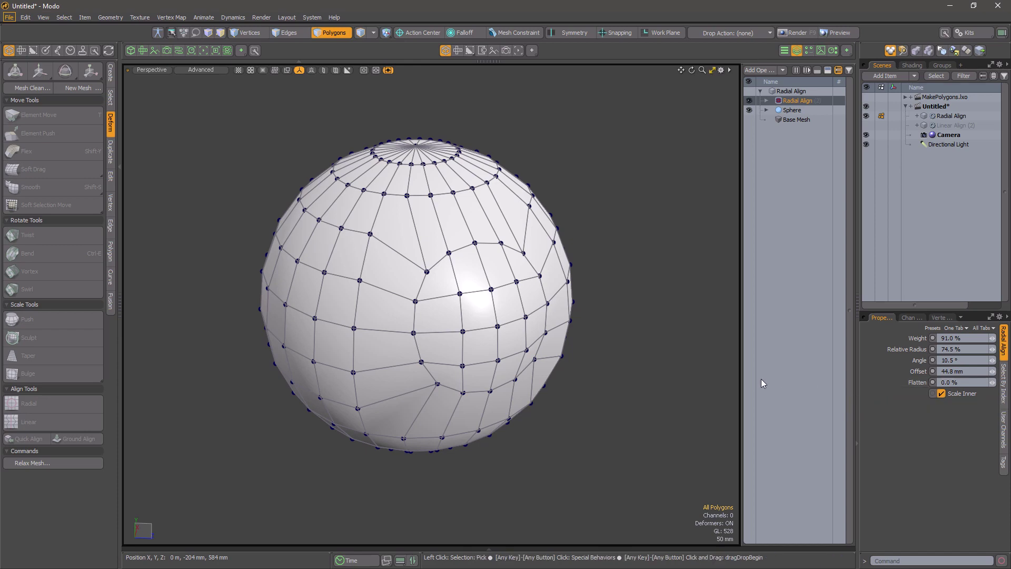
{"action": "left_click", "coordinate": [941, 393]}
{"action": "left_click", "coordinate": [941, 393]}
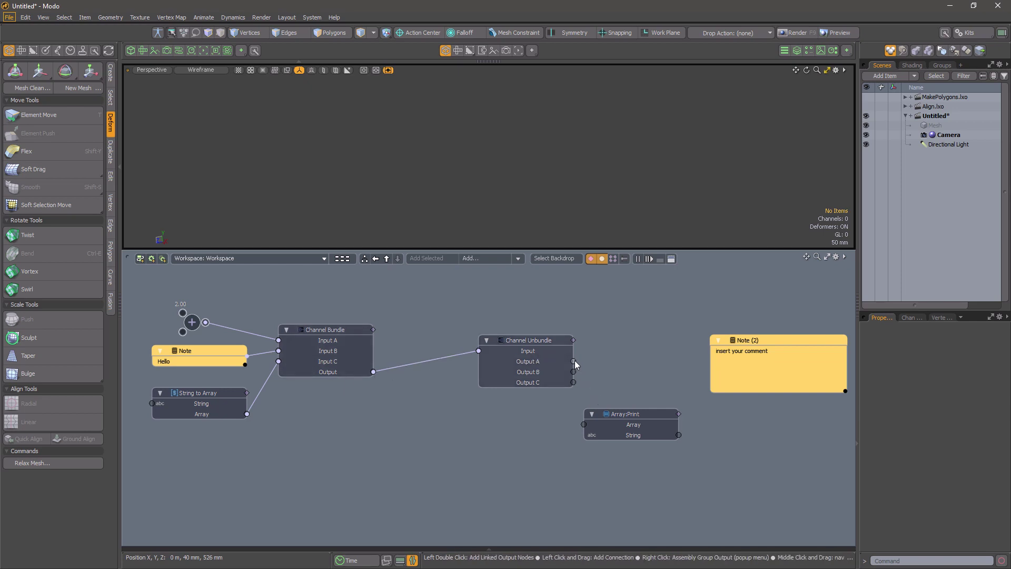
- Route Unbundle outputs A, B and C (via Array:Print) into Note (2), then split off Channel Bundle's output
{"action": "left_click_drag", "start_coordinate": [574, 361], "coordinate": [725, 364]}
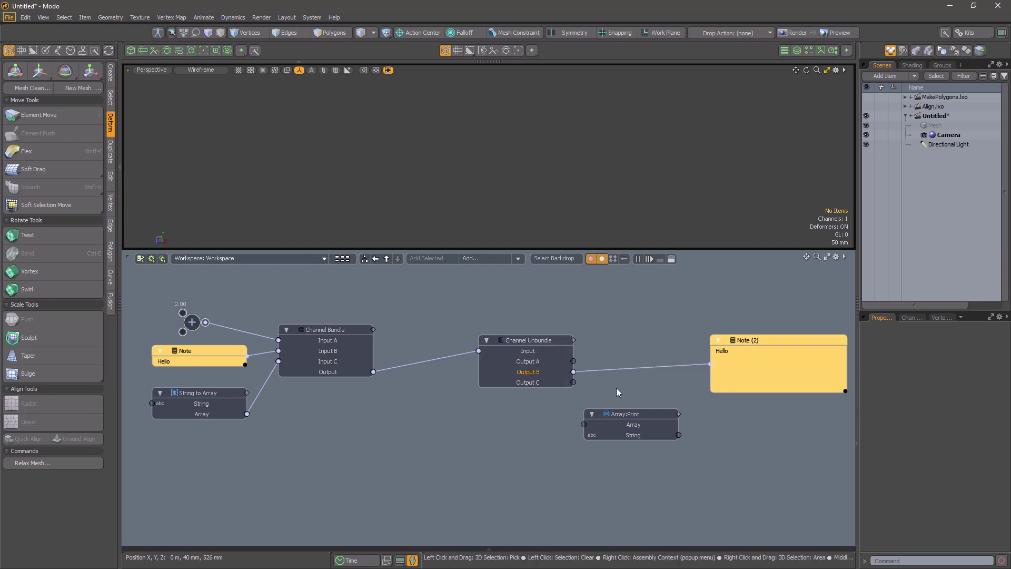
{"action": "left_click_drag", "start_coordinate": [574, 382], "coordinate": [584, 424]}
{"action": "left_click_drag", "start_coordinate": [678, 435], "coordinate": [713, 382]}
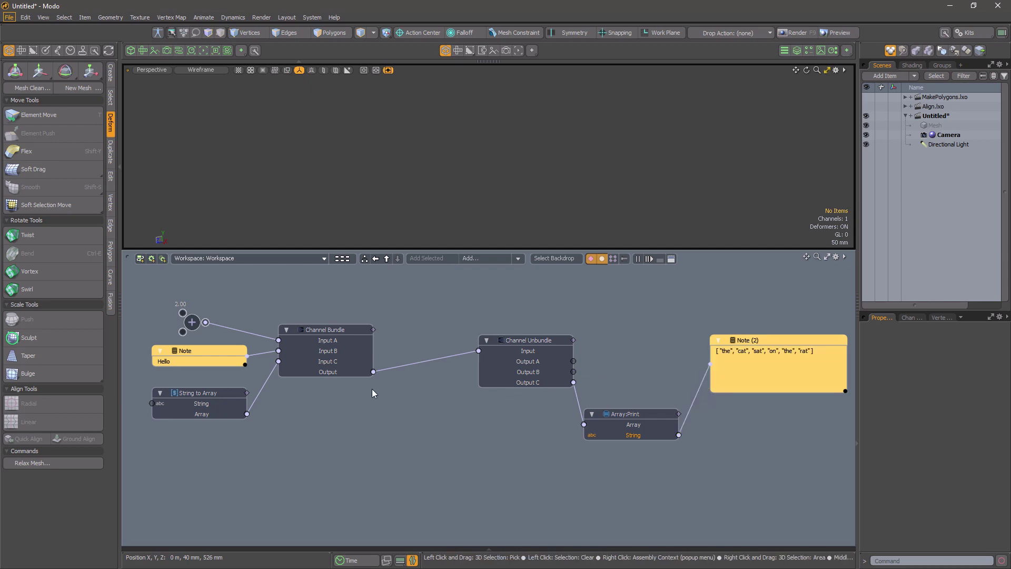
{"action": "right_click", "coordinate": [328, 372]}
{"action": "left_click", "coordinate": [339, 414]}
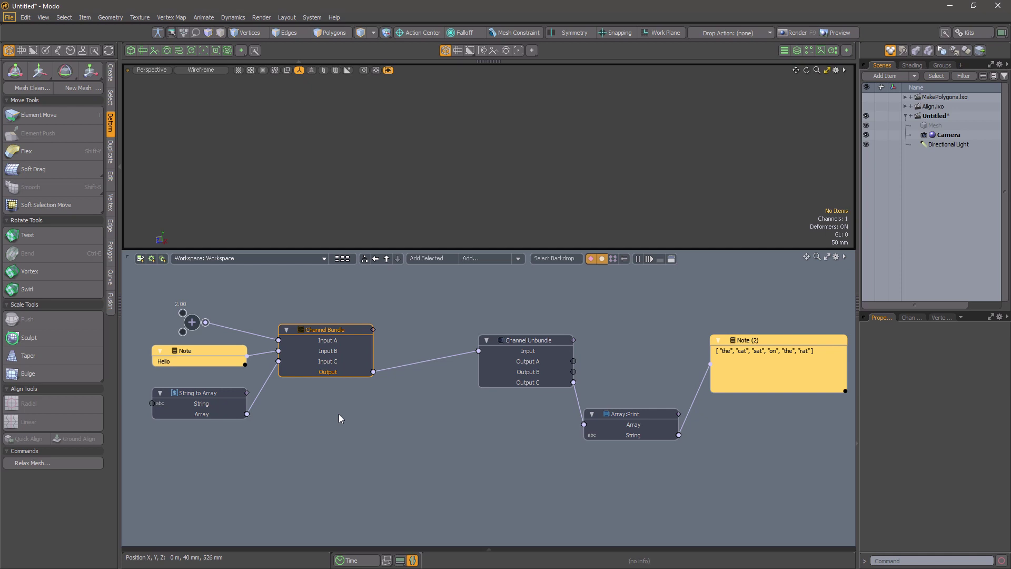
- Move Array:Print and Channel Unbundle right, set the split output node beside Unbundle, and shift the input nodes left
{"action": "left_click_drag", "start_coordinate": [615, 425], "coordinate": [636, 415]}
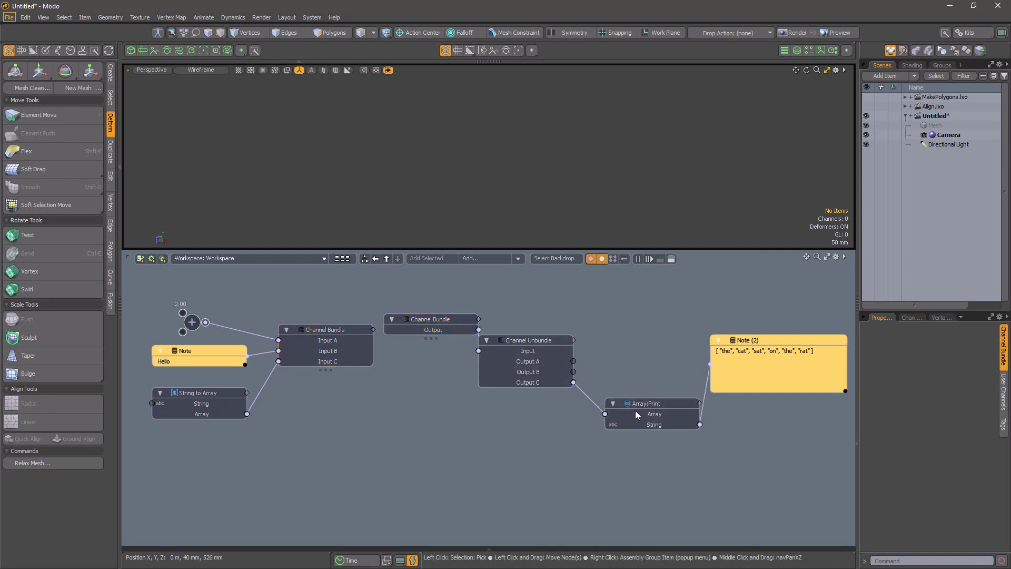
{"action": "left_click_drag", "start_coordinate": [546, 348], "coordinate": [567, 347]}
{"action": "left_click_drag", "start_coordinate": [432, 318], "coordinate": [443, 350]}
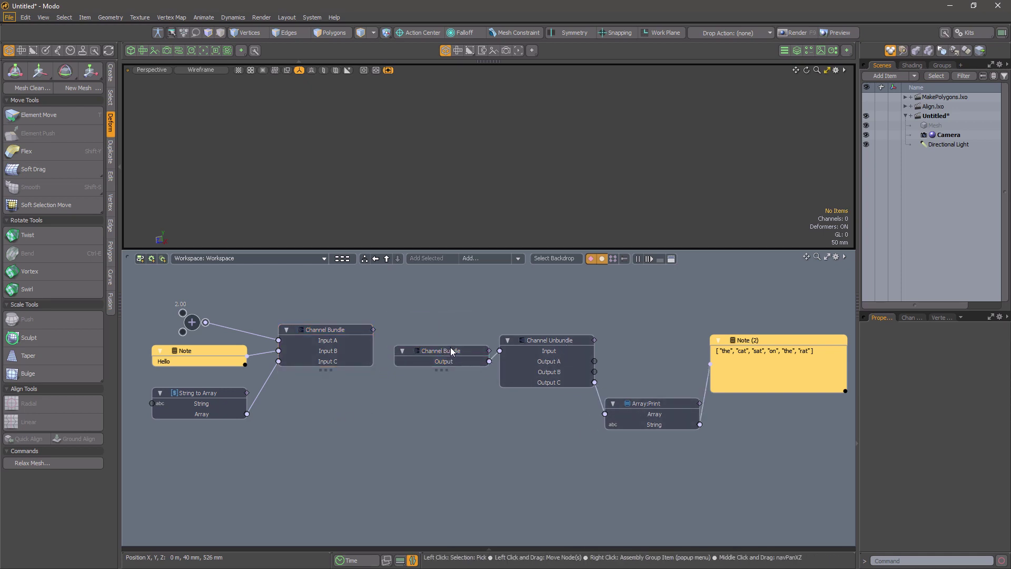
{"action": "left_click_drag", "start_coordinate": [153, 315], "coordinate": [302, 436]}
{"action": "left_click_drag", "start_coordinate": [341, 340], "coordinate": [205, 351]}
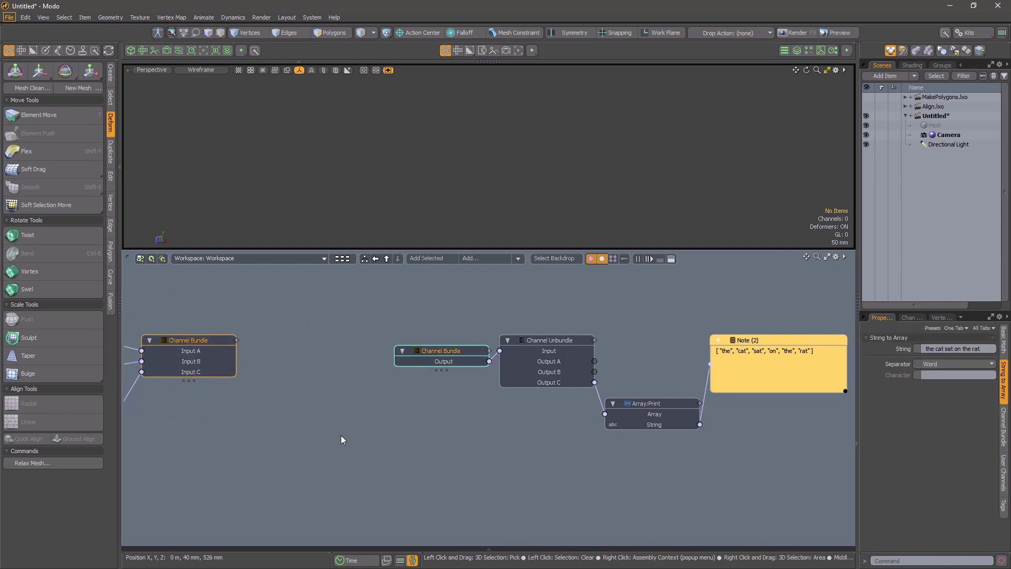
{"action": "middle_click_drag", "start_coordinate": [340, 440], "coordinate": [225, 442]}
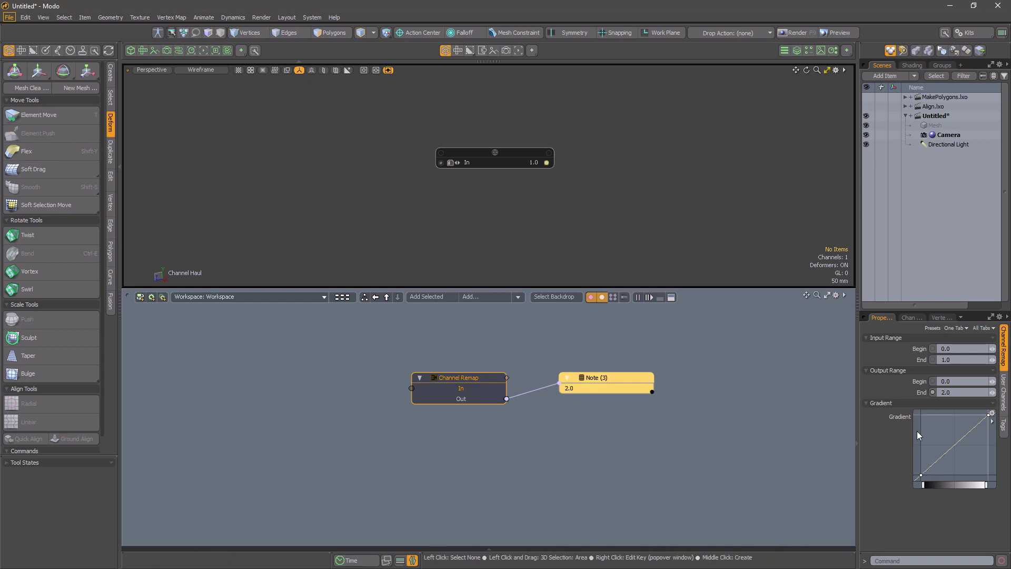
- Lower the gradient's end key to bend the remap curve so Note (3) reads 1.9955
{"action": "mouse_move", "coordinate": [988, 414]}
{"action": "left_mouse_down"}
{"action": "mouse_move", "coordinate": [989, 432]}
{"action": "mouse_move", "coordinate": [986, 418]}
{"action": "left_mouse_up"}
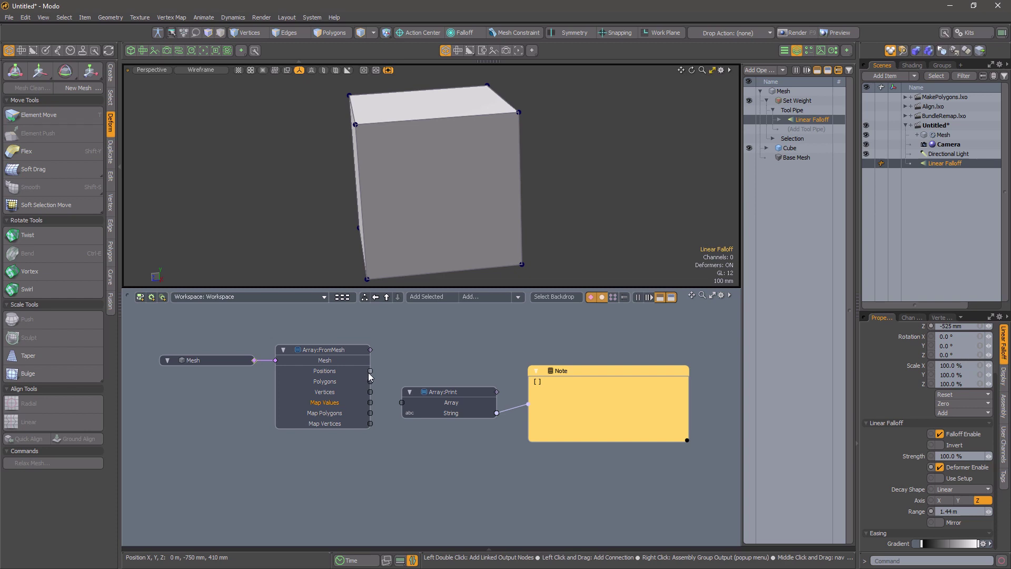
- Feed Array:FromMesh's Positions, Polygons, then Vertices into Array:Print, ending with [0, 1, 2, 3, 4, 5, 6, 7]
{"action": "left_click_drag", "start_coordinate": [369, 373], "coordinate": [400, 403]}
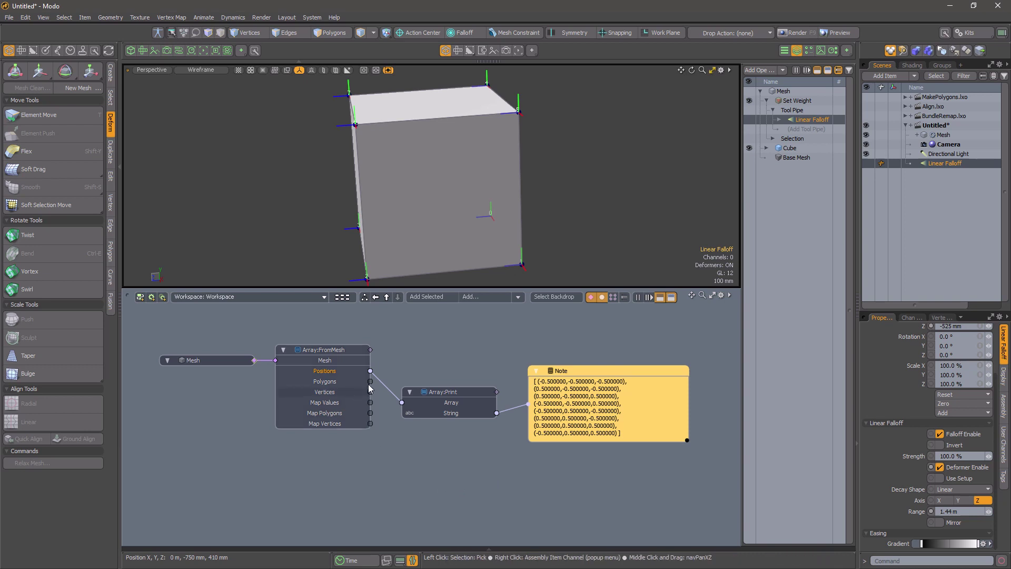
{"action": "left_click_drag", "start_coordinate": [370, 381], "coordinate": [401, 402]}
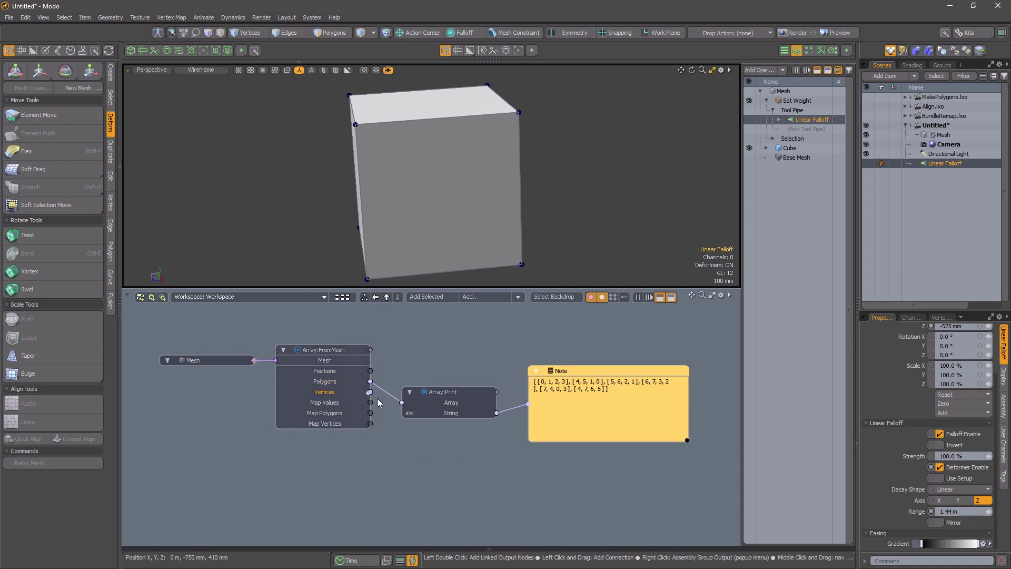
{"action": "left_click_drag", "start_coordinate": [370, 392], "coordinate": [406, 405]}
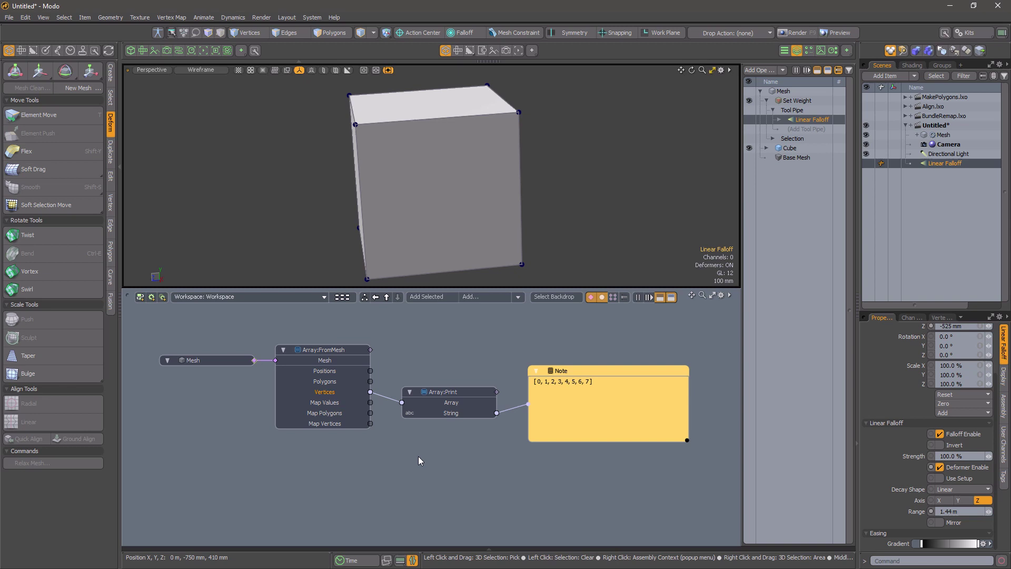
{"action": "left_click", "coordinate": [389, 466]}
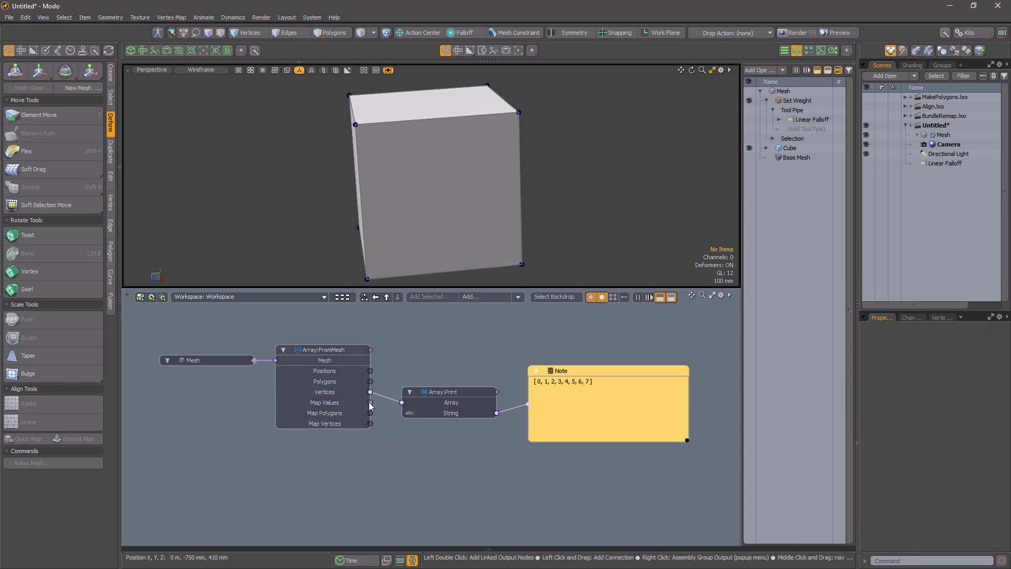
- Print Array:FromMesh's Map Values, Map Polygons and Map Vertices in turn, checking its Vertex Map setting
{"action": "left_click_drag", "start_coordinate": [370, 402], "coordinate": [402, 402]}
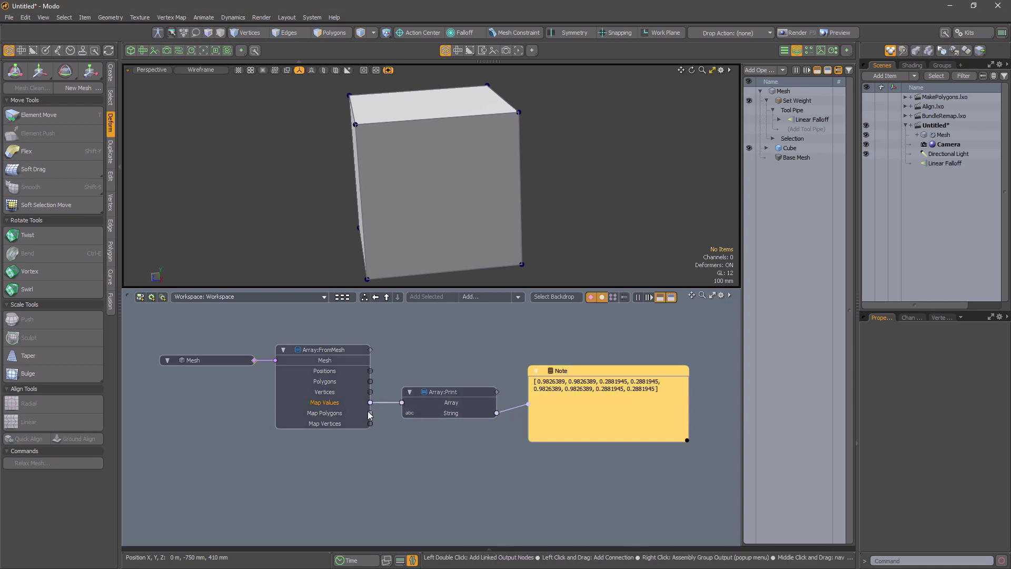
{"action": "left_click", "coordinate": [336, 349]}
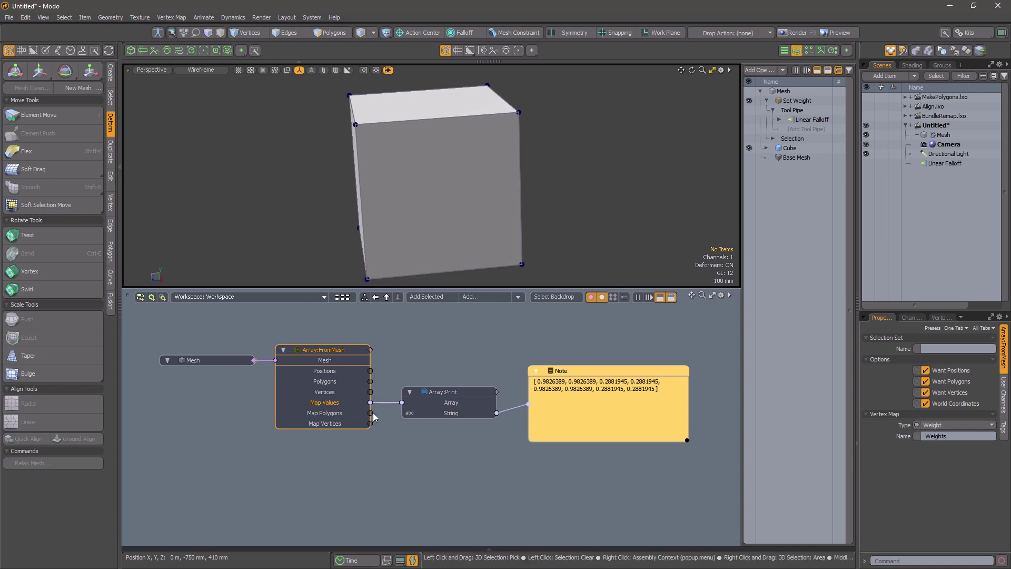
{"action": "left_click_drag", "start_coordinate": [370, 413], "coordinate": [403, 402]}
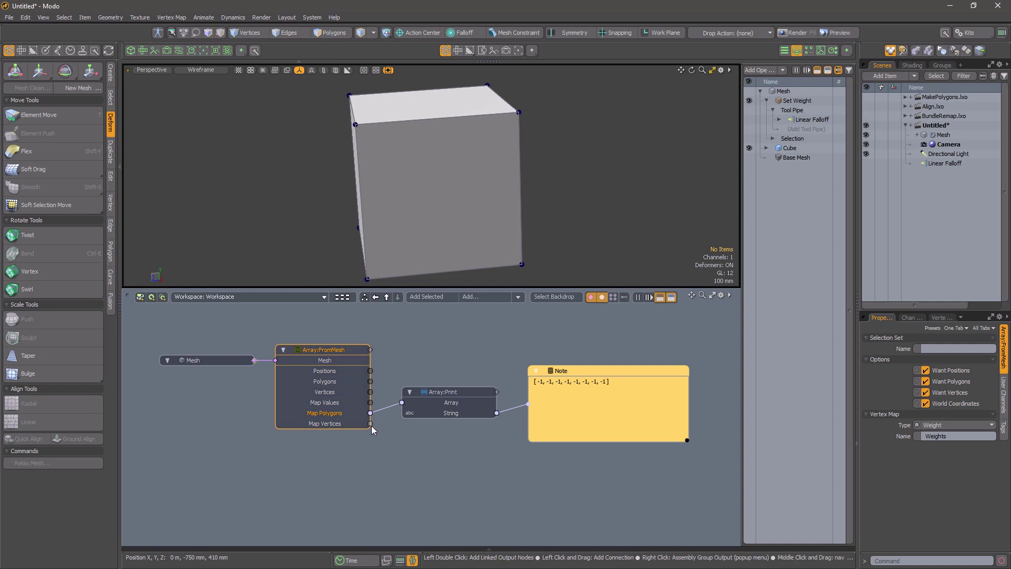
{"action": "left_click_drag", "start_coordinate": [371, 424], "coordinate": [403, 403]}
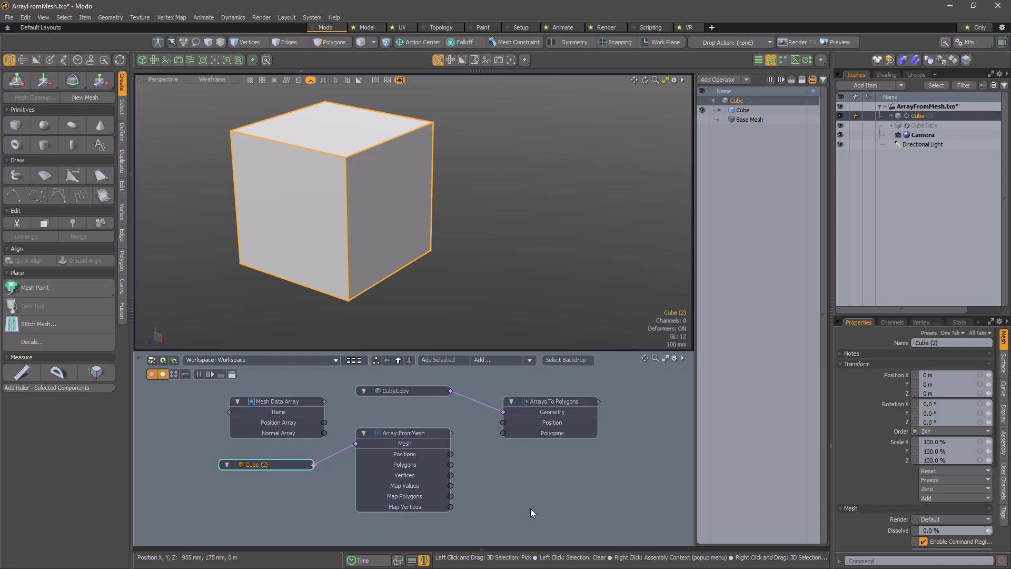
- Connect Array:FromMesh's Positions and Polygons to CubeCopy's Arrays To Polygons inputs
{"action": "left_click", "coordinate": [405, 390]}
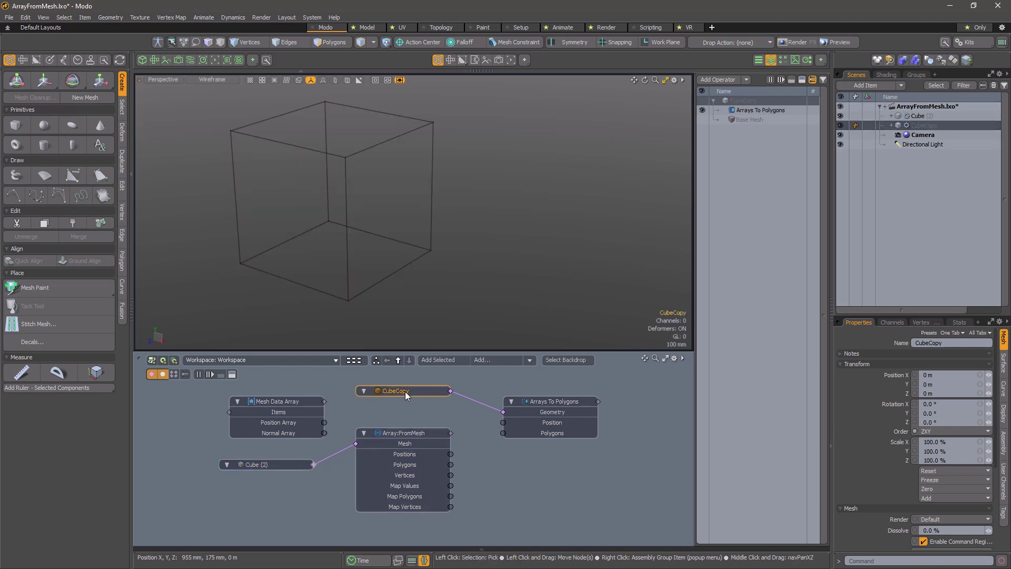
{"action": "mouse_move", "coordinate": [450, 455]}
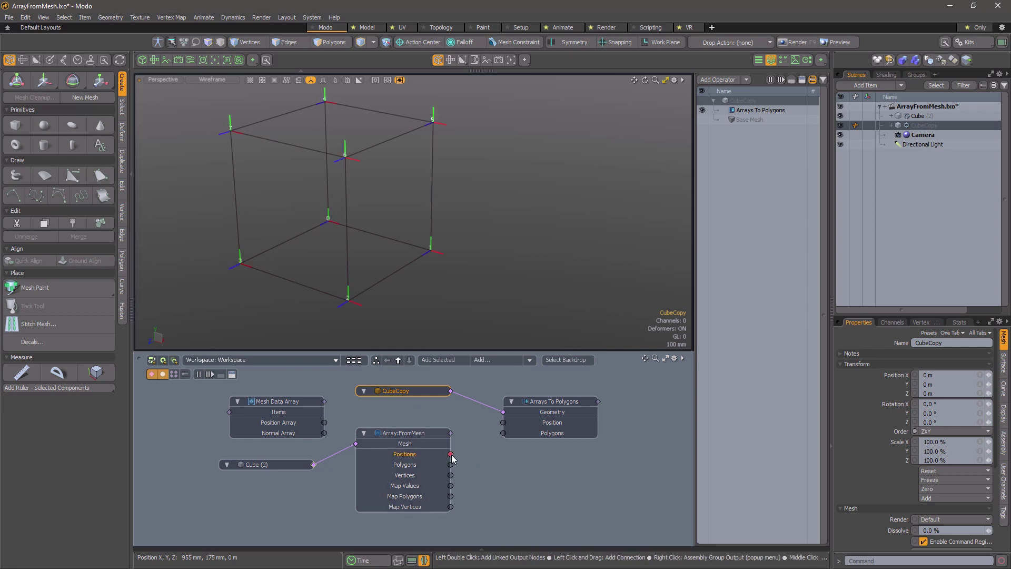
{"action": "left_click_drag", "start_coordinate": [494, 436], "coordinate": [503, 422]}
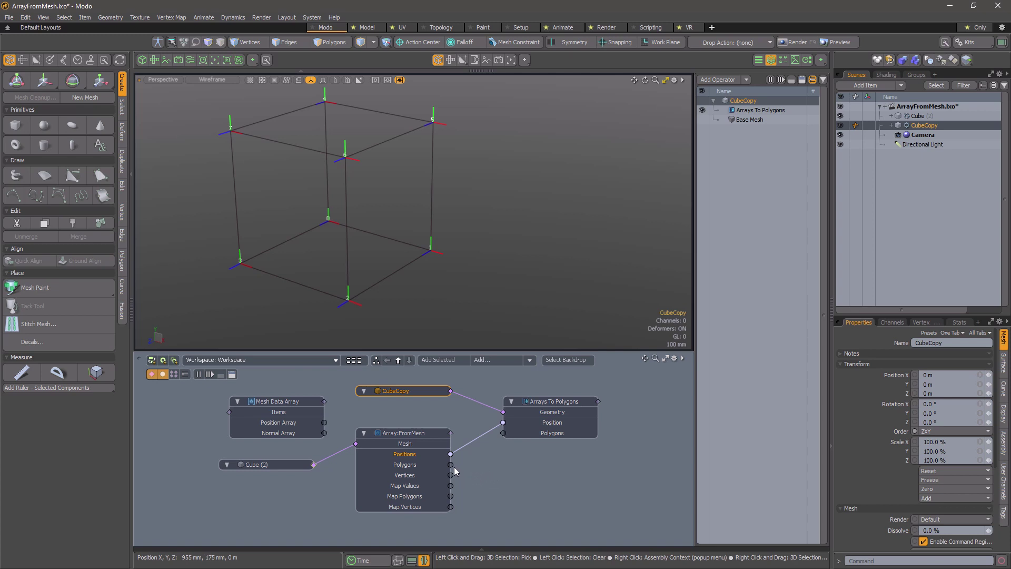
{"action": "mouse_move", "coordinate": [451, 464]}
{"action": "left_mouse_down"}
{"action": "mouse_move", "coordinate": [482, 456]}
{"action": "mouse_move", "coordinate": [503, 432]}
{"action": "left_mouse_up"}
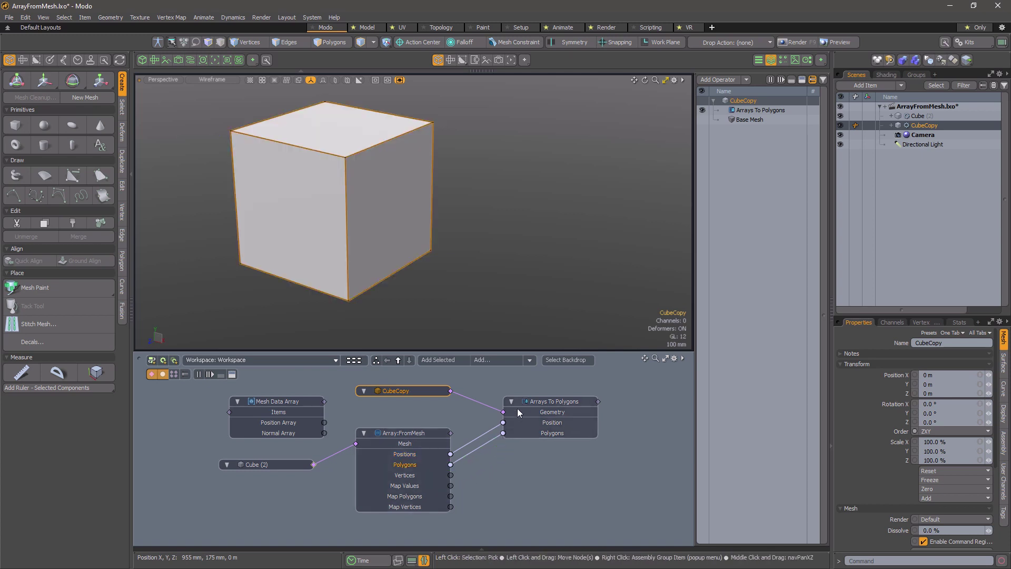
- Move CubeCopy 1.165 m along X
{"action": "key", "text": "y"}
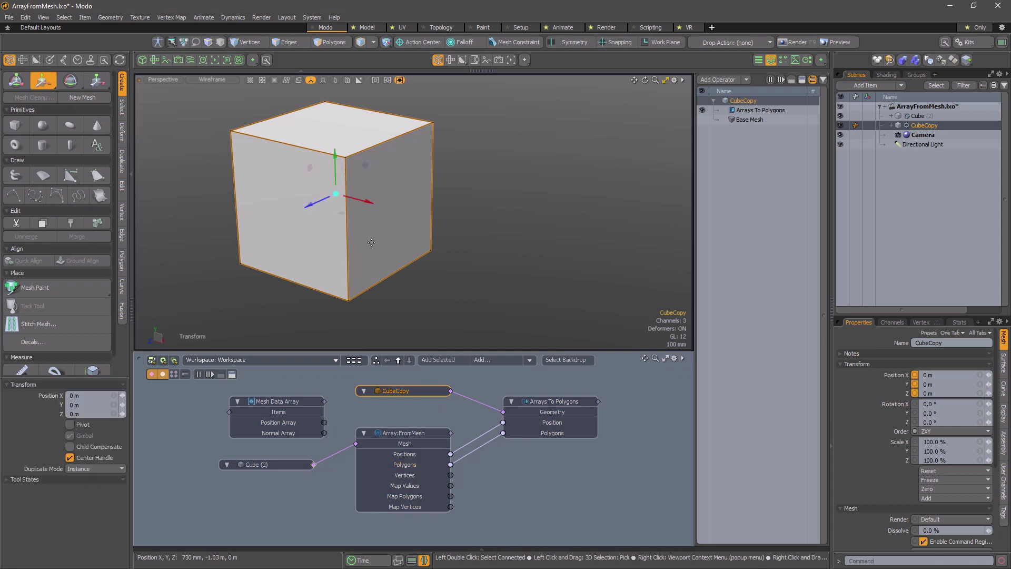
{"action": "left_click_drag", "start_coordinate": [358, 201], "coordinate": [498, 237]}
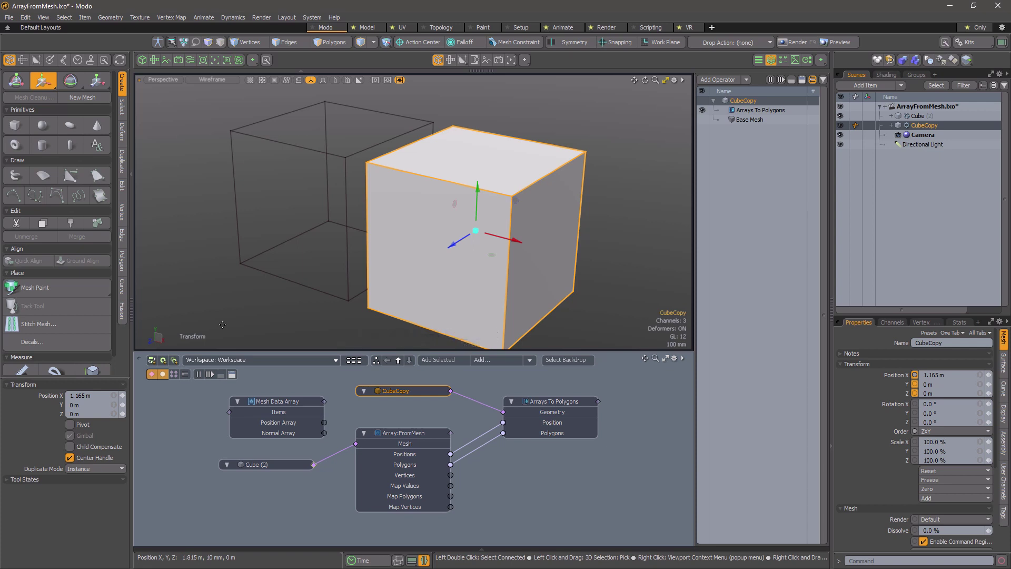
{"action": "key", "text": "q"}
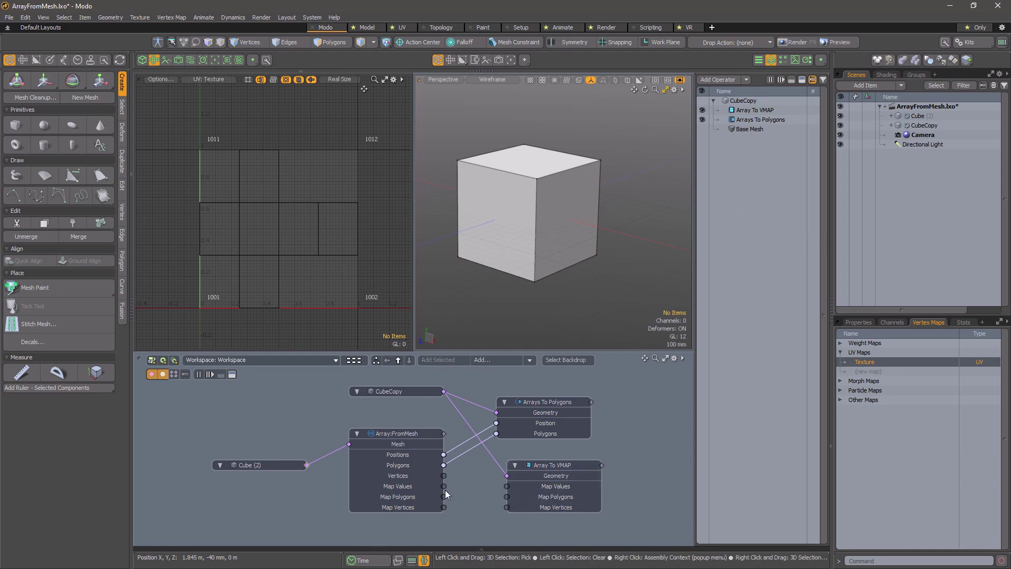
- Connect Array:FromMesh's Map Values, Map Polygons and Map Vertices outputs to Array To VMAP's matching inputs
{"action": "left_click_drag", "start_coordinate": [443, 486], "coordinate": [513, 486]}
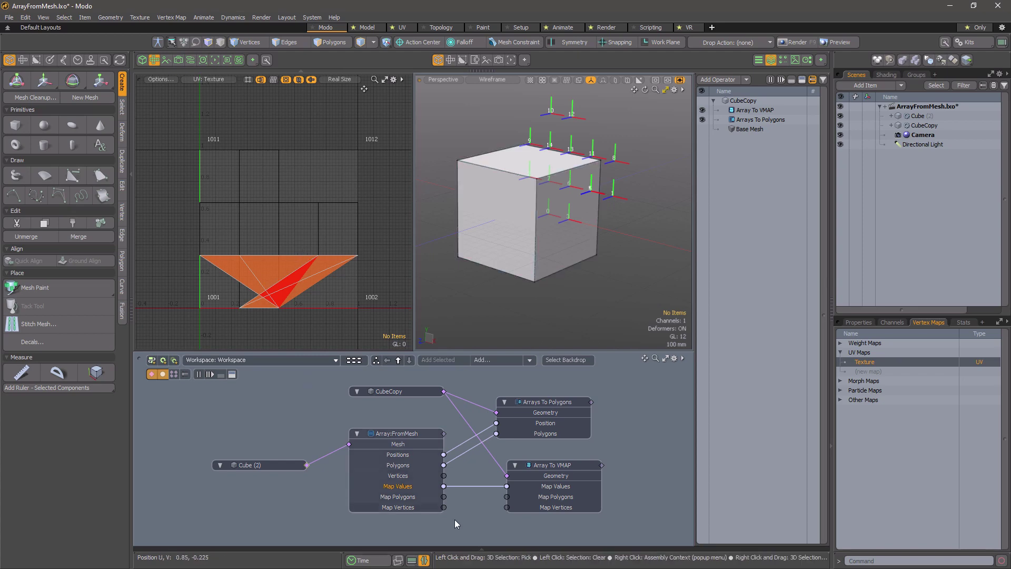
{"action": "left_click_drag", "start_coordinate": [443, 496], "coordinate": [508, 500]}
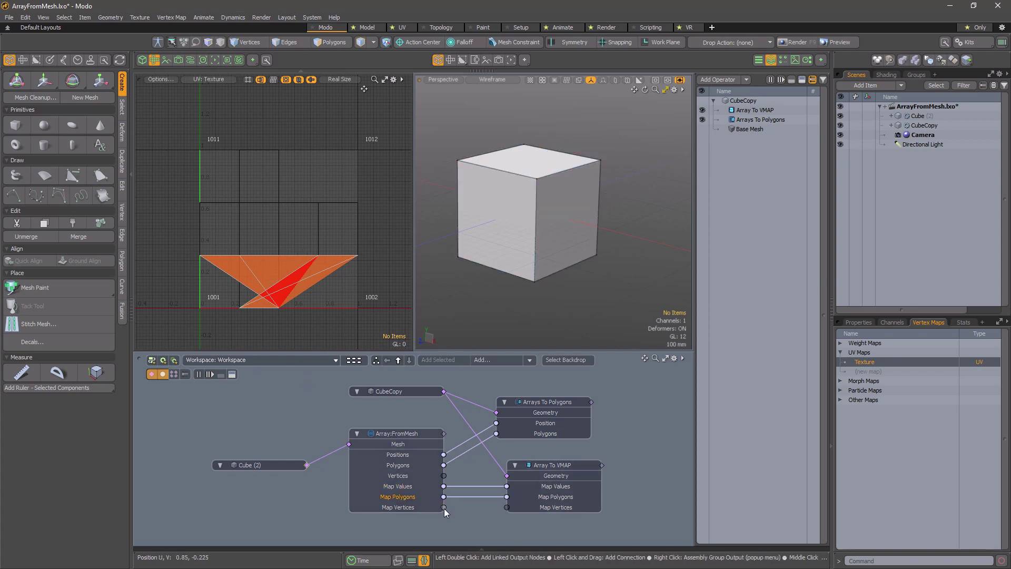
{"action": "left_click_drag", "start_coordinate": [444, 507], "coordinate": [506, 507]}
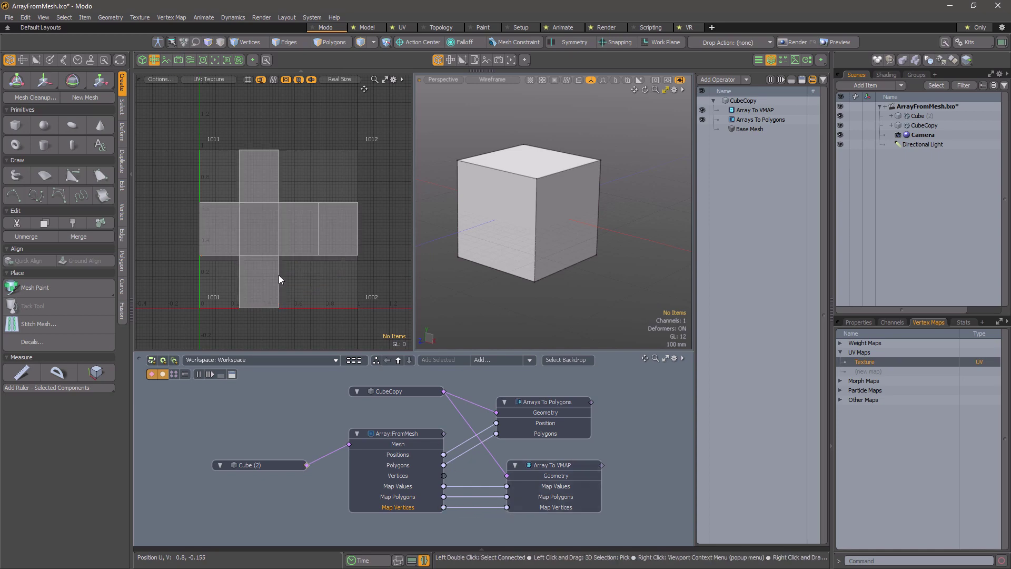